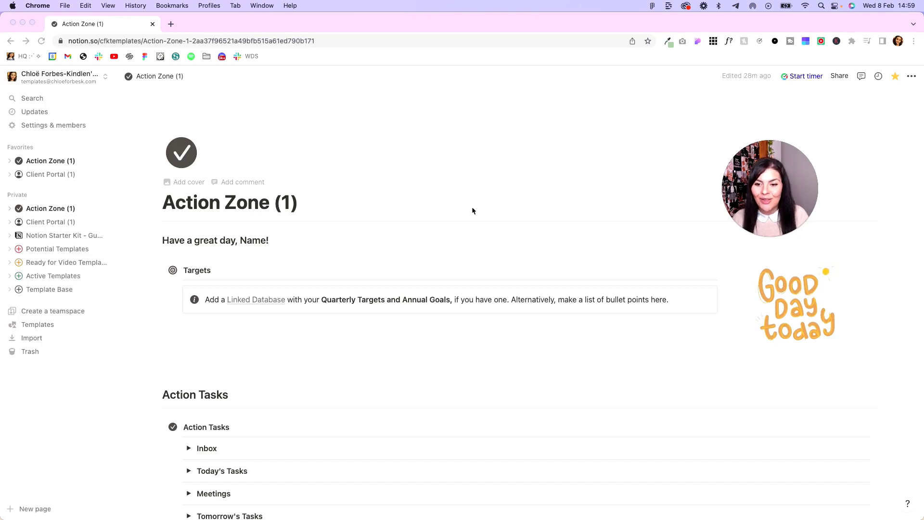
Show the Projects database's template list and briefly check the New Project Template options.
scroll(498, 259, "down", 7)
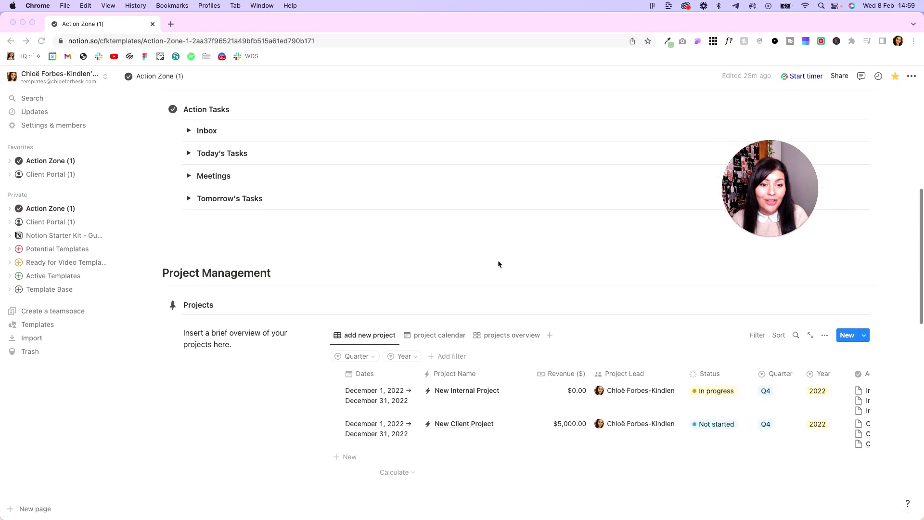
left_click(864, 337)
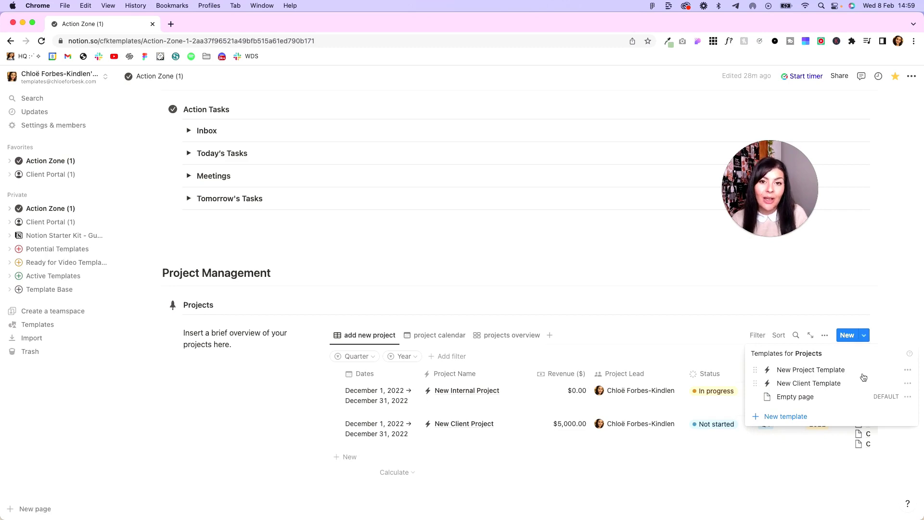
left_click(907, 371)
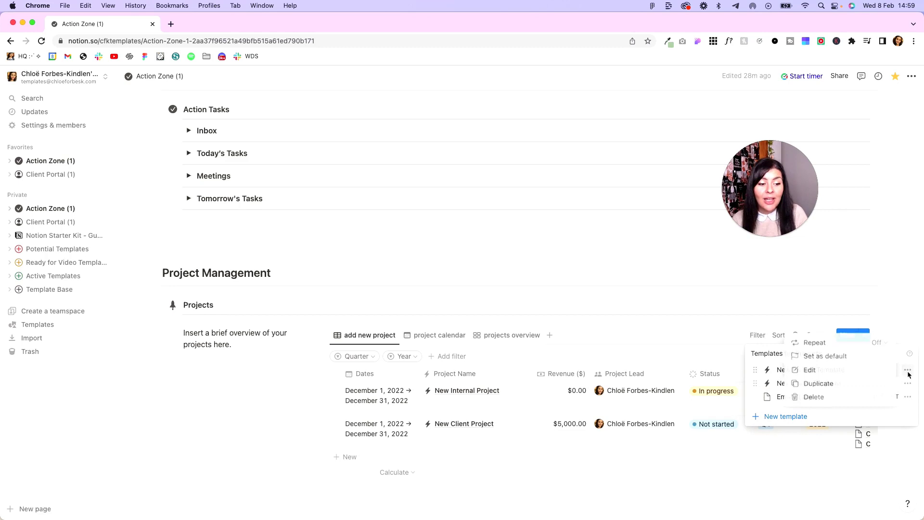
left_click(911, 391)
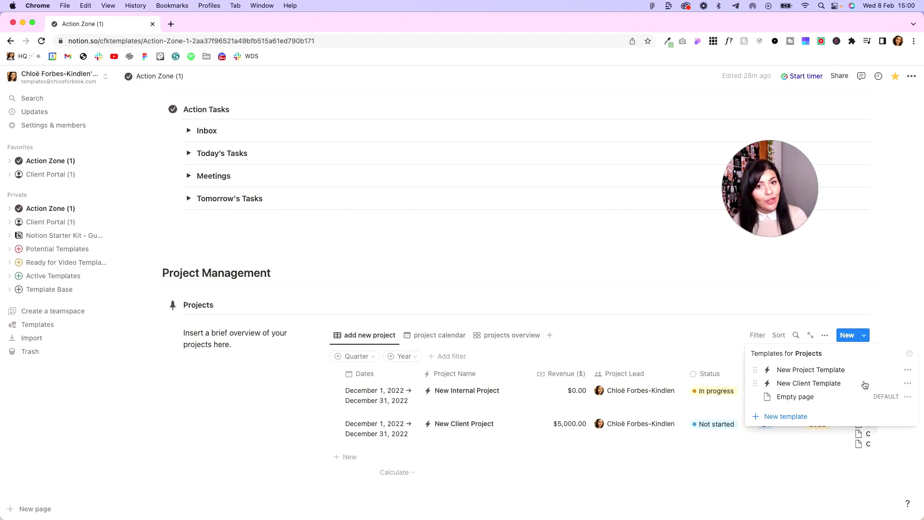
Open the New Client Template for editing as a full page.
left_click(908, 384)
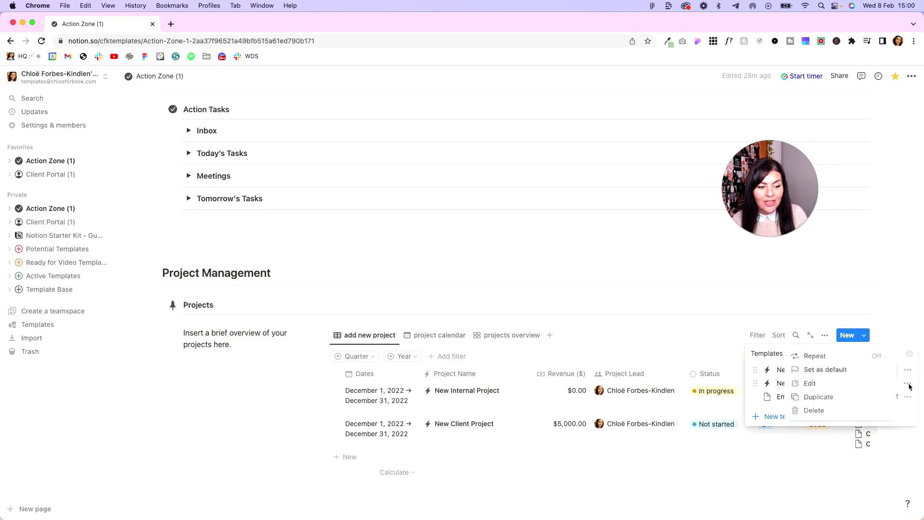
left_click(849, 384)
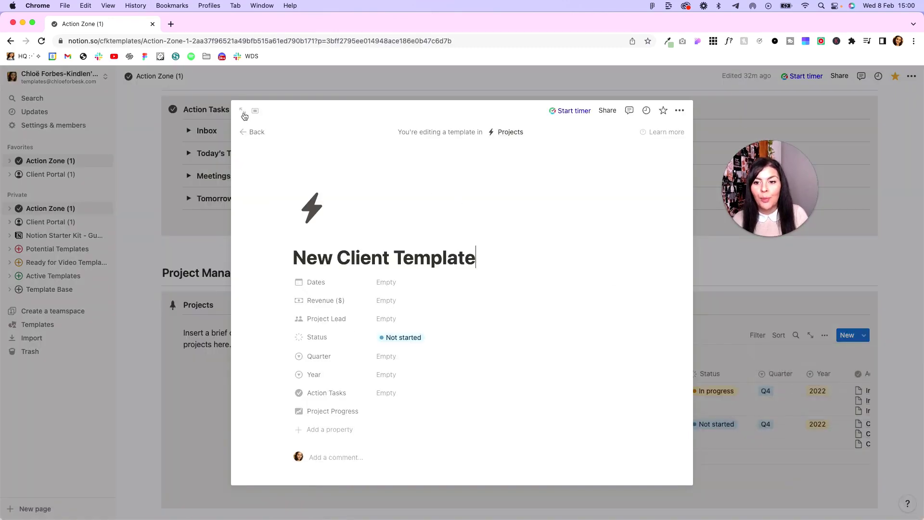
left_click(243, 111)
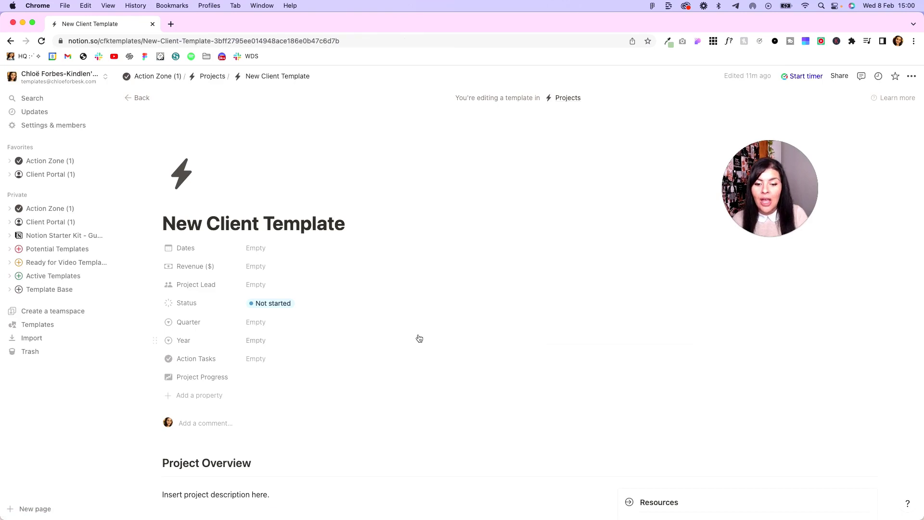
scroll(419, 338, "down", 5)
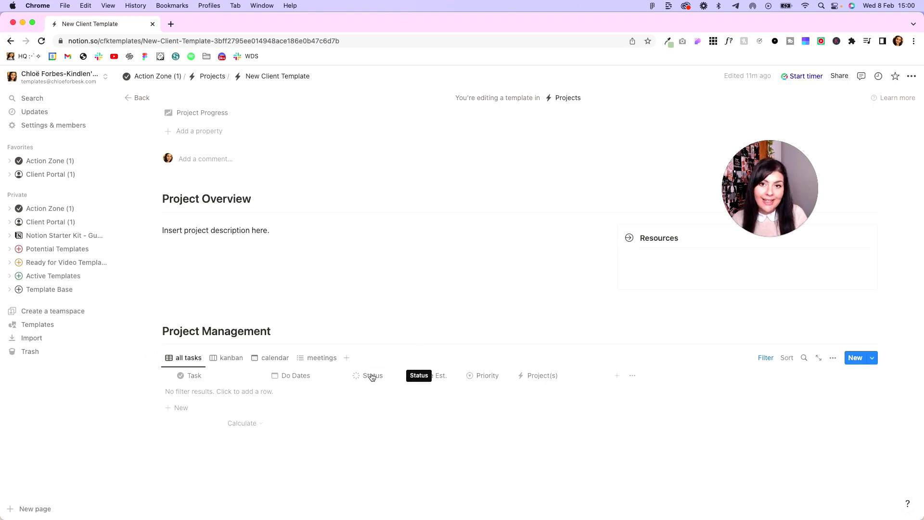
Toggle the Action Tasks table's project filter and database title on, then off again.
left_click(764, 359)
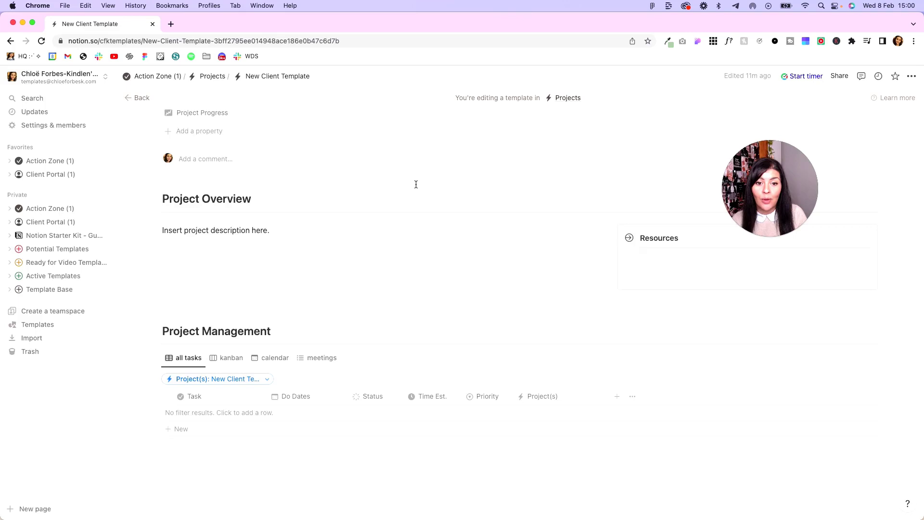
scroll(415, 184, "up", 4)
scroll(417, 188, "down", 3)
scroll(417, 189, "down", 1)
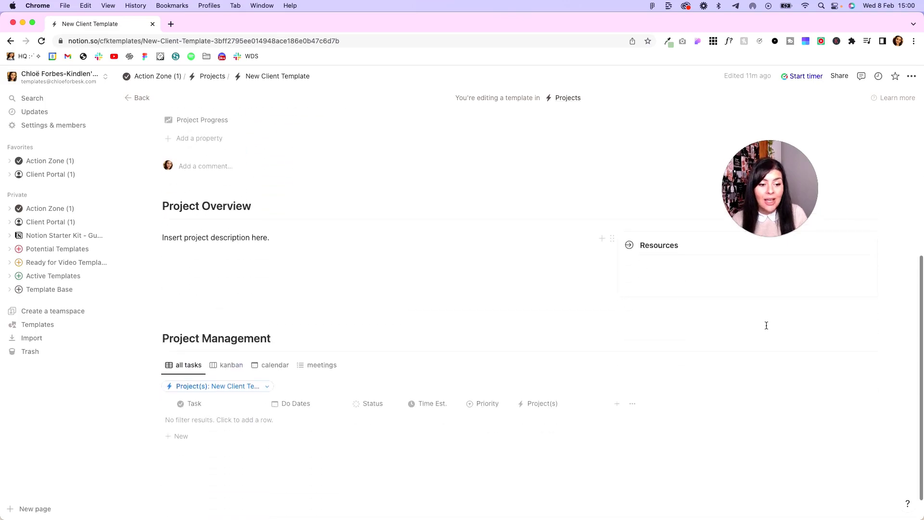
left_click(767, 365)
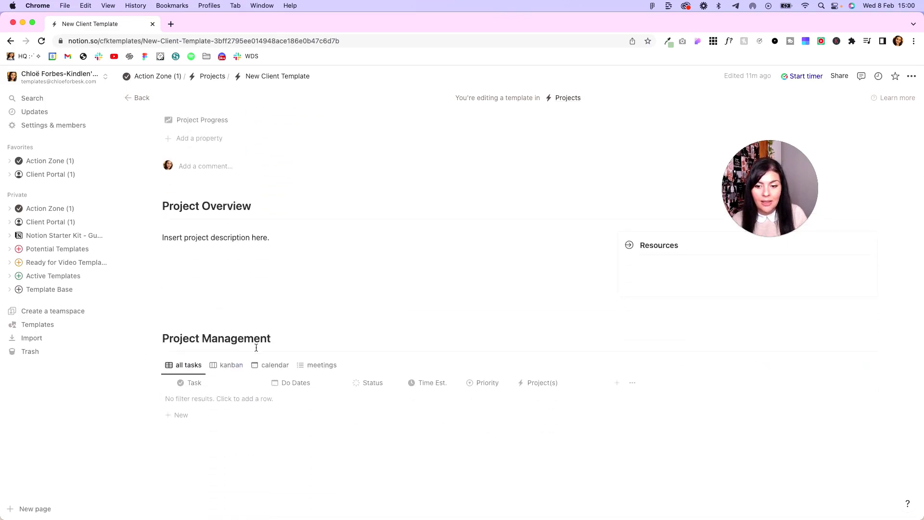
left_click(190, 368)
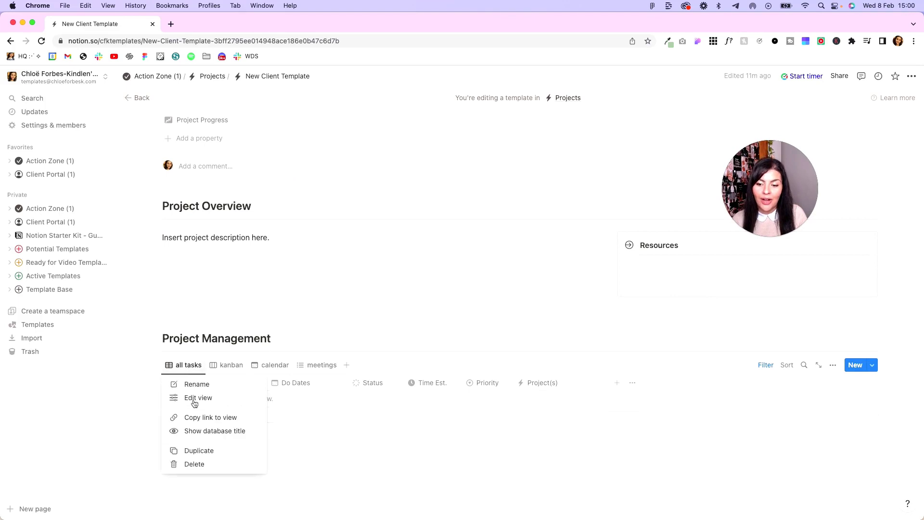
left_click(197, 431)
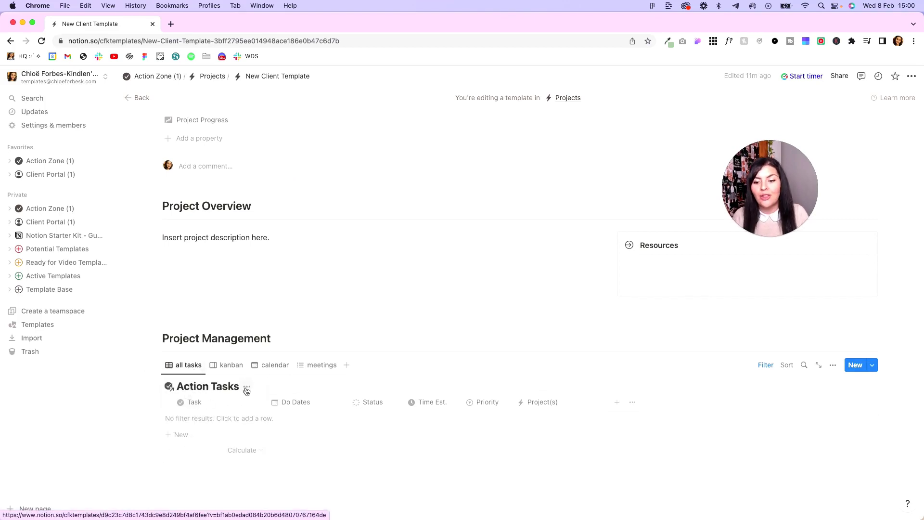
left_click(247, 389)
left_click(240, 436)
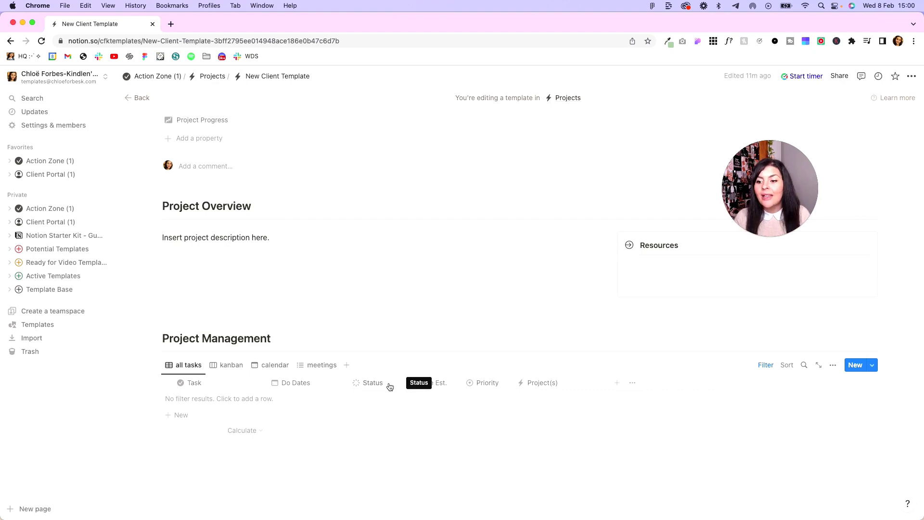
Open Client Portal (1) from the sidebar and review its steps, Onboarding through Next Steps.
left_click(38, 224)
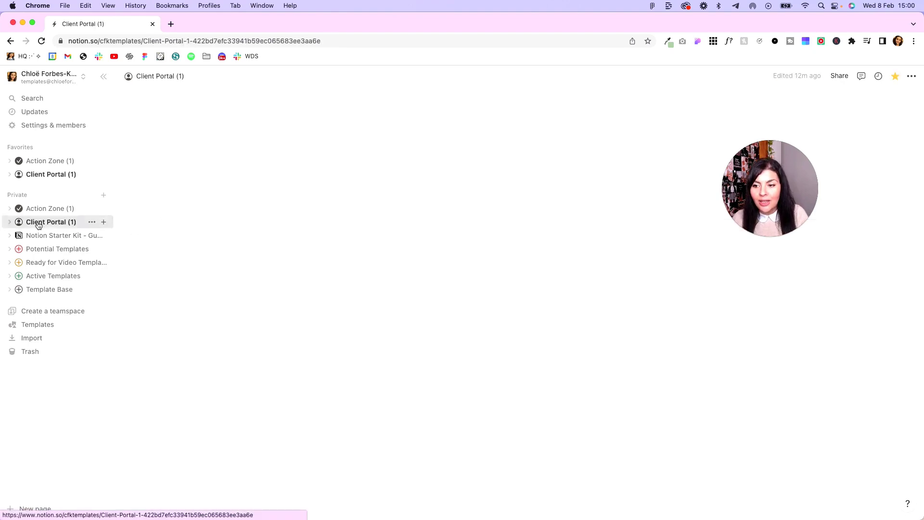
scroll(375, 342, "down", 10)
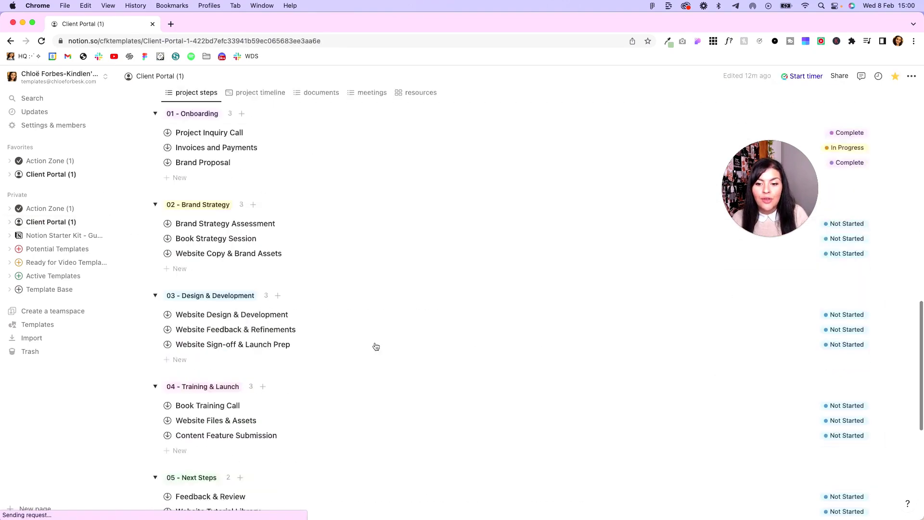
scroll(376, 346, "down", 6)
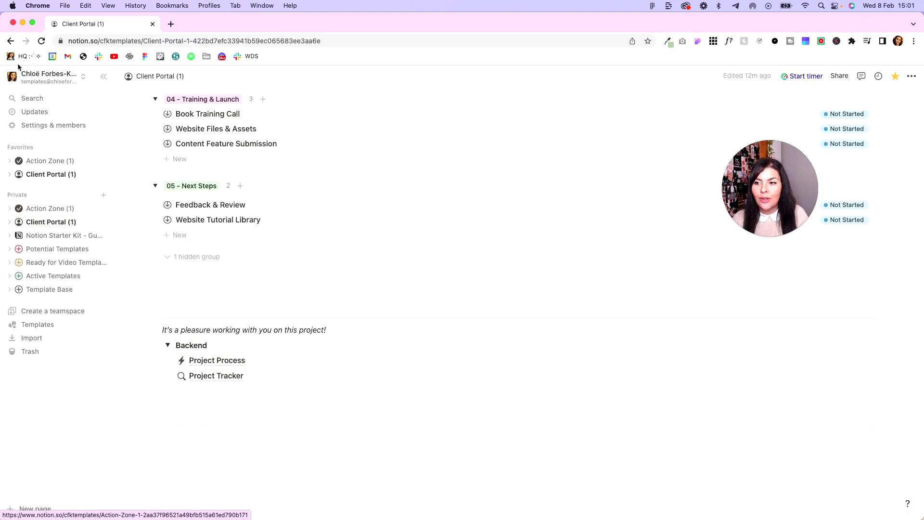
Return to the New Client Template and drag Client Portal (1) into its Resources block.
left_click(10, 41)
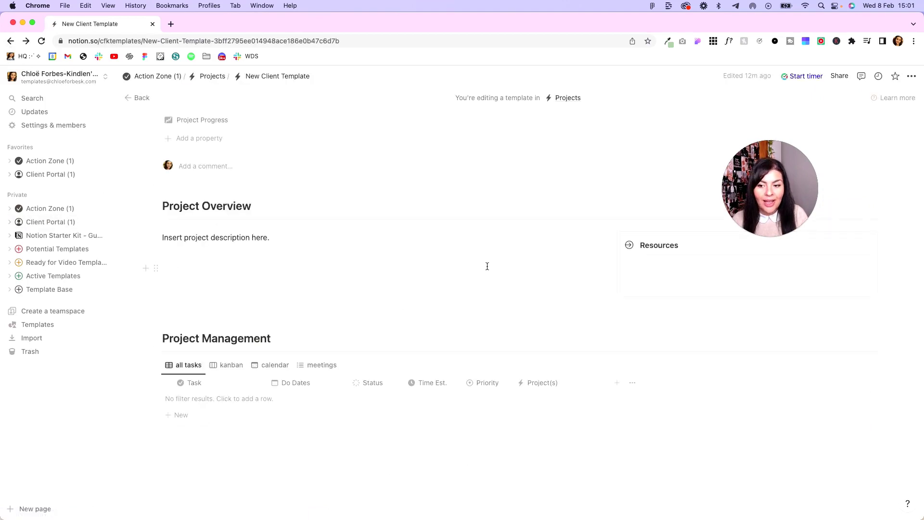
left_click_drag(38, 221, 682, 267)
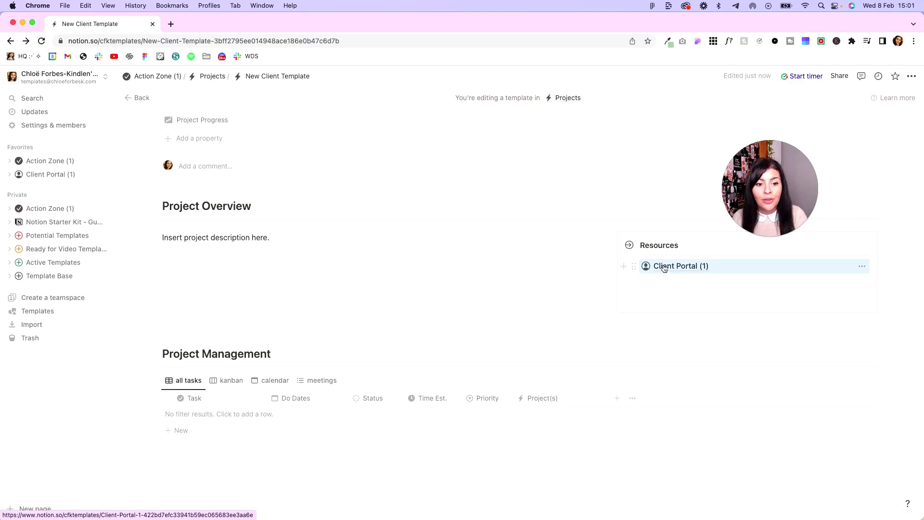
scroll(544, 325, "down", 3)
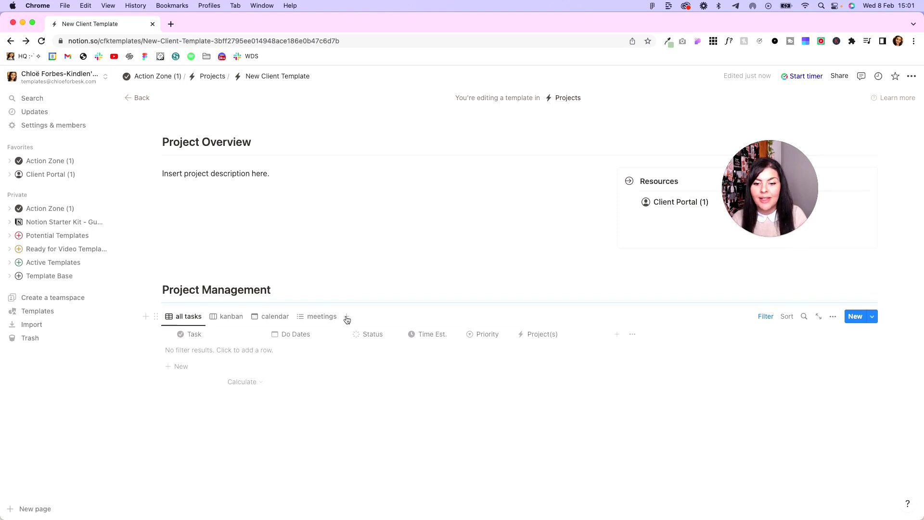
Add Project Process views to Project Management, copying the existing process and meetings views.
left_click(347, 319)
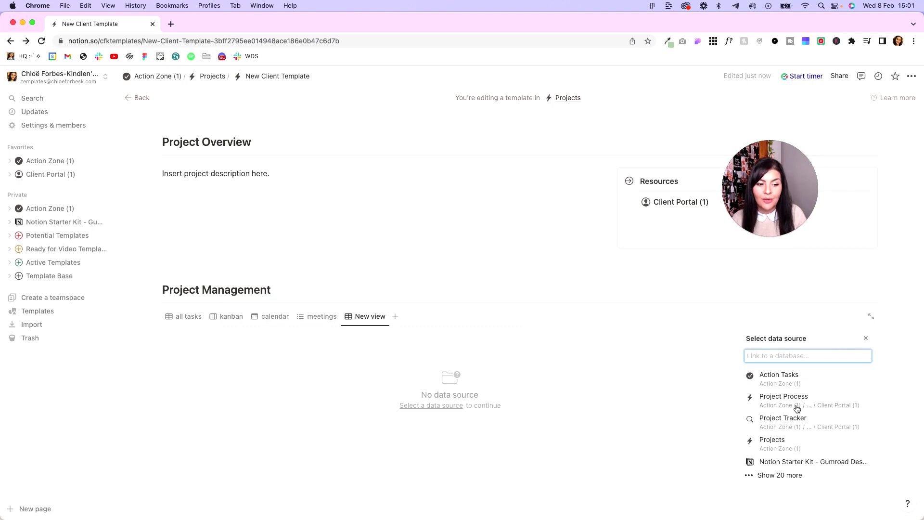
left_click(796, 407)
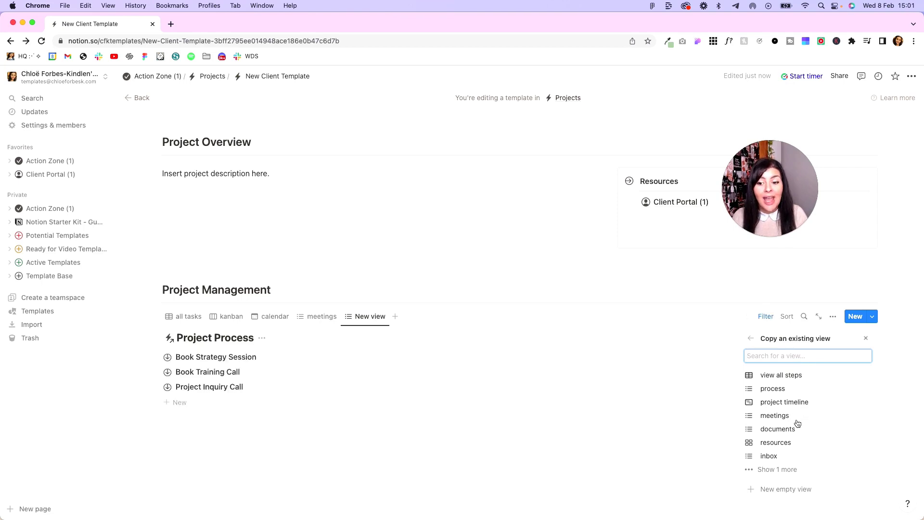
left_click(793, 394)
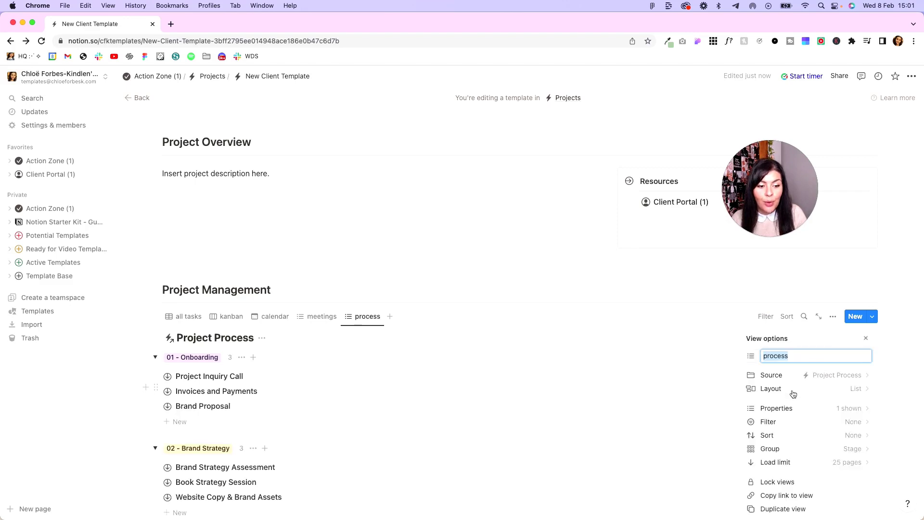
left_click(388, 319)
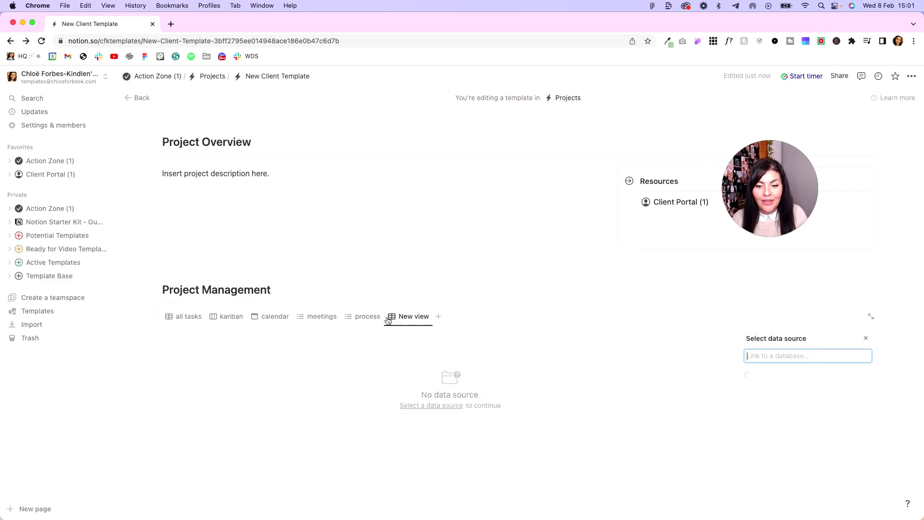
left_click(837, 381)
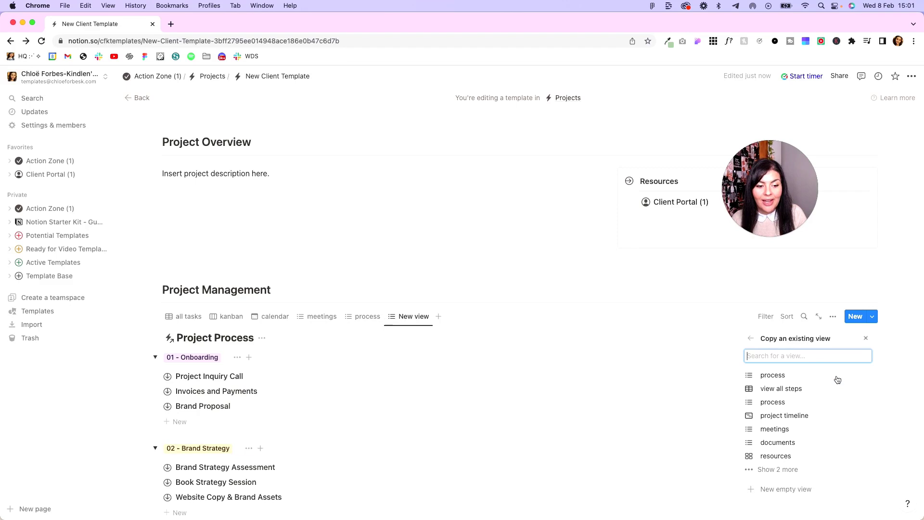
left_click(791, 430)
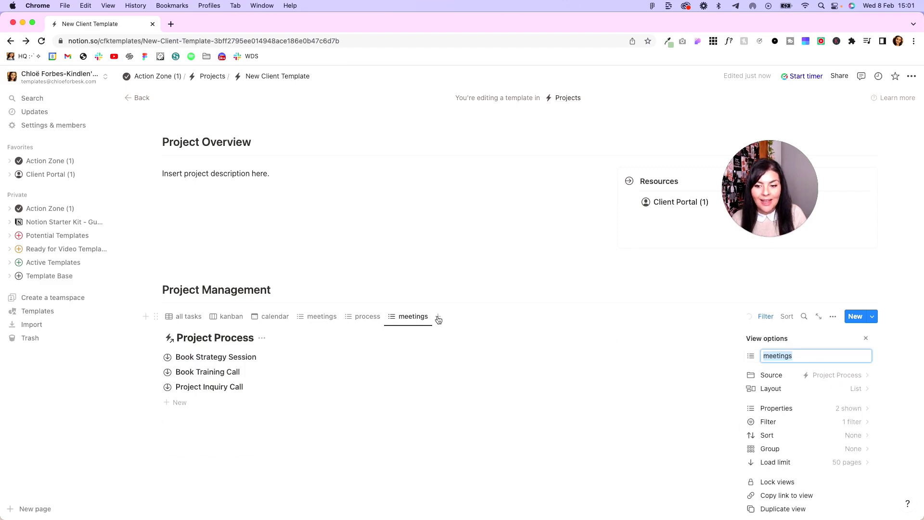
Add another Project Process view copied from the existing documents view.
left_click(436, 317)
left_click(814, 385)
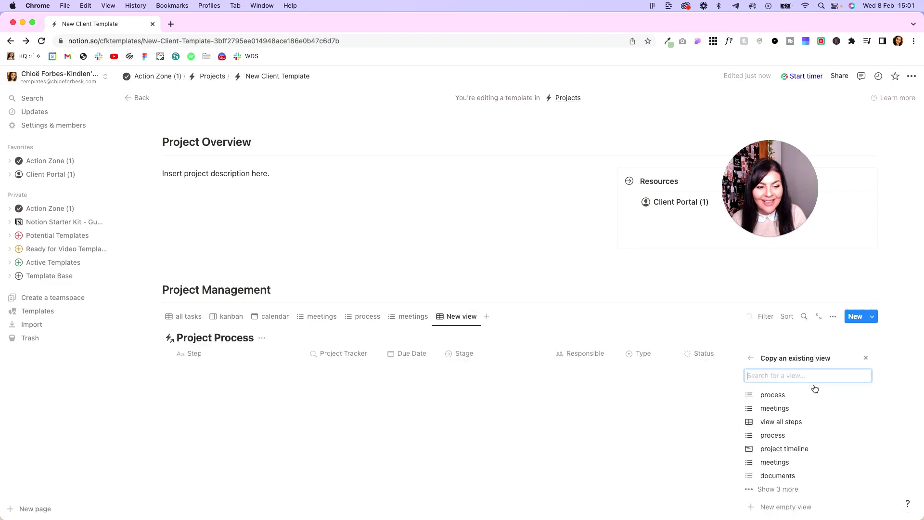
left_click(814, 457)
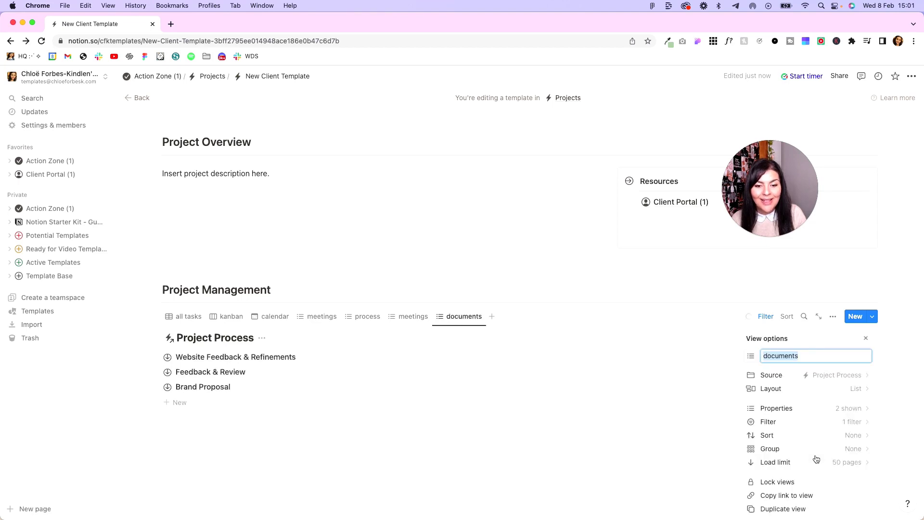
left_click(590, 298)
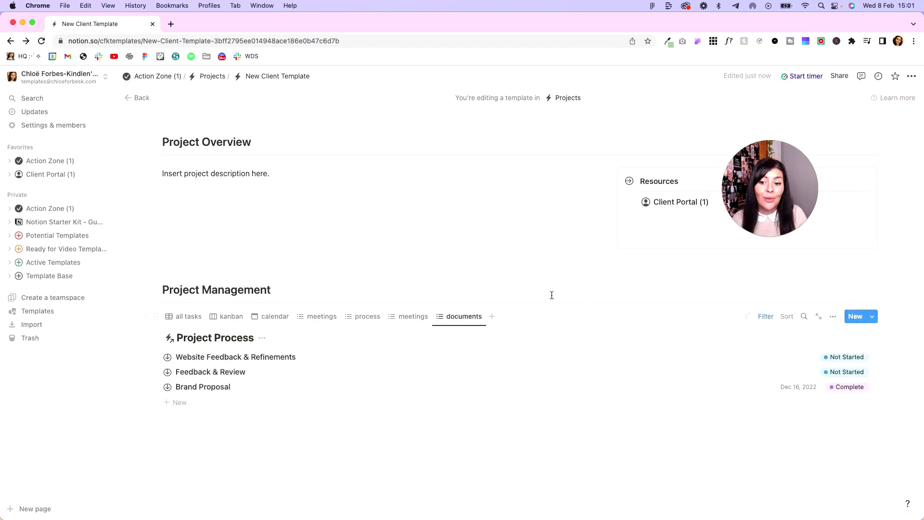
left_click(546, 266)
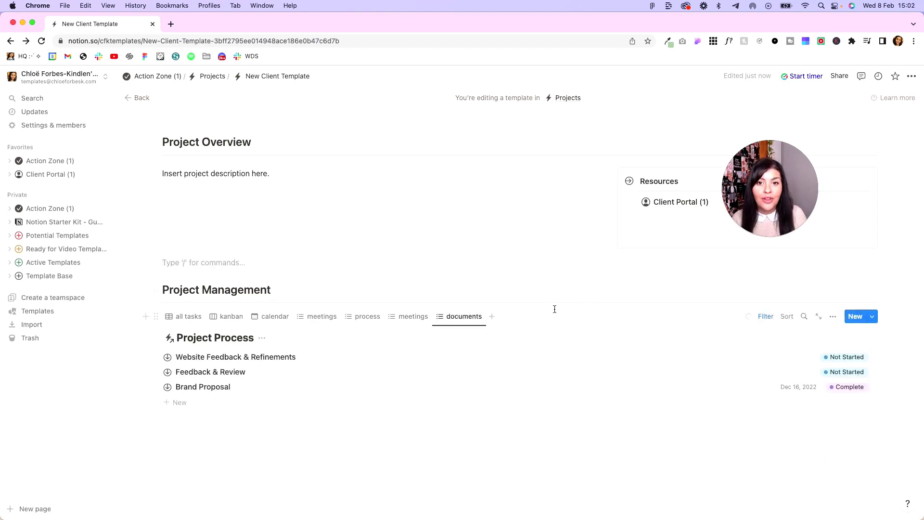
Rename the copied meetings view to 'client meetings'.
left_click(409, 321)
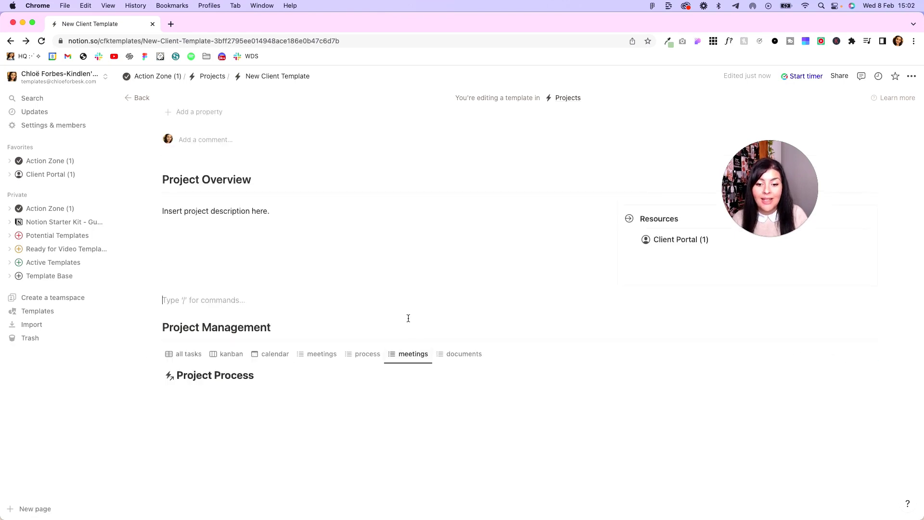
left_click(411, 355)
left_click(414, 375)
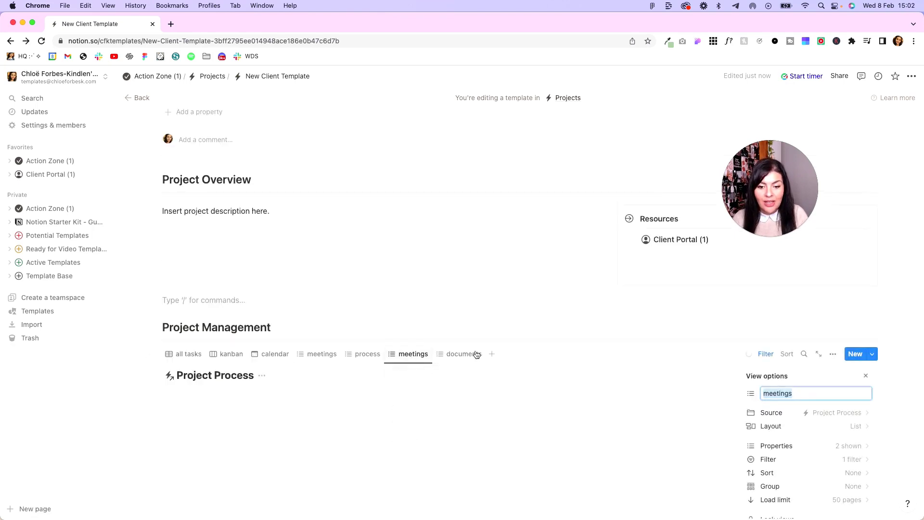
left_click(764, 392)
type("client")
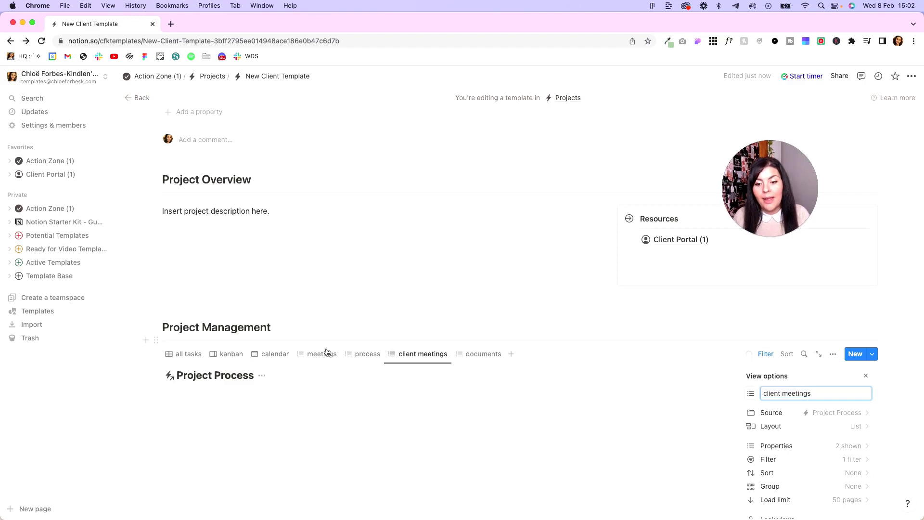
Rename the original meetings view to 'internal meetings'.
left_click(322, 354)
left_click(322, 363)
left_click(319, 378)
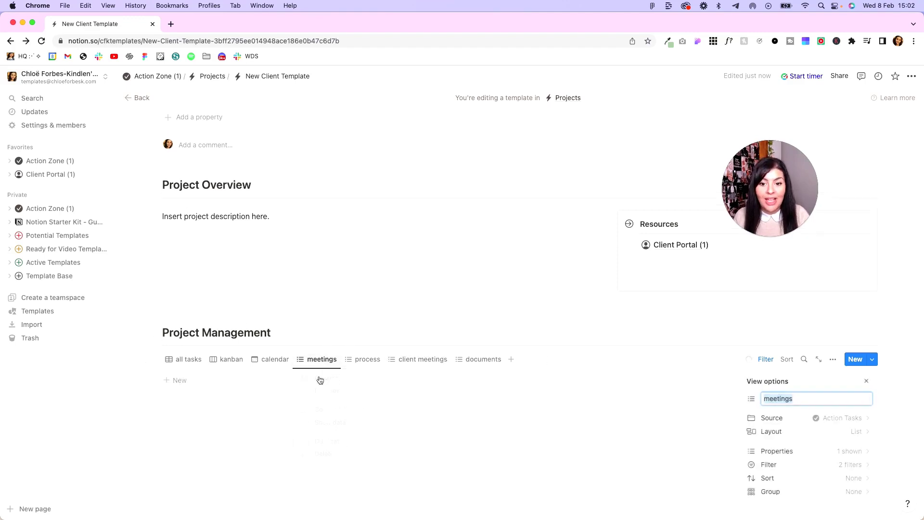
left_click(762, 400)
type("internal")
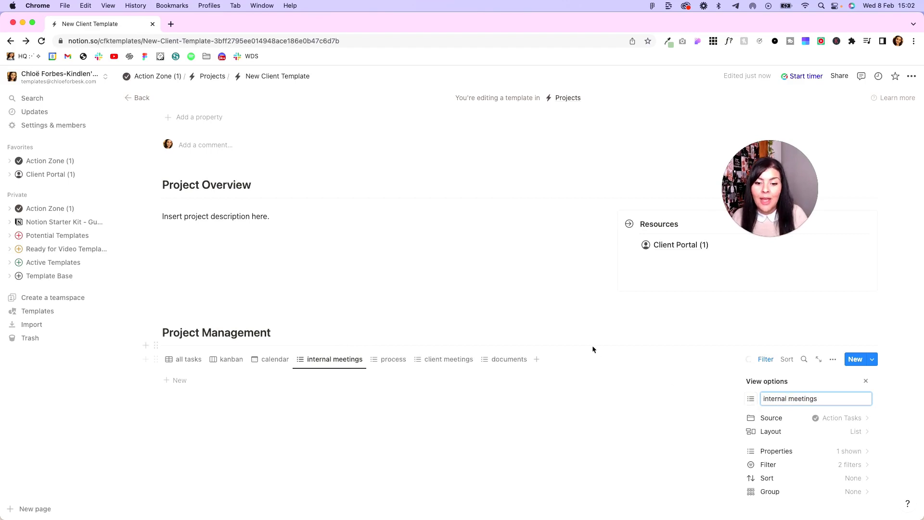
left_click(541, 316)
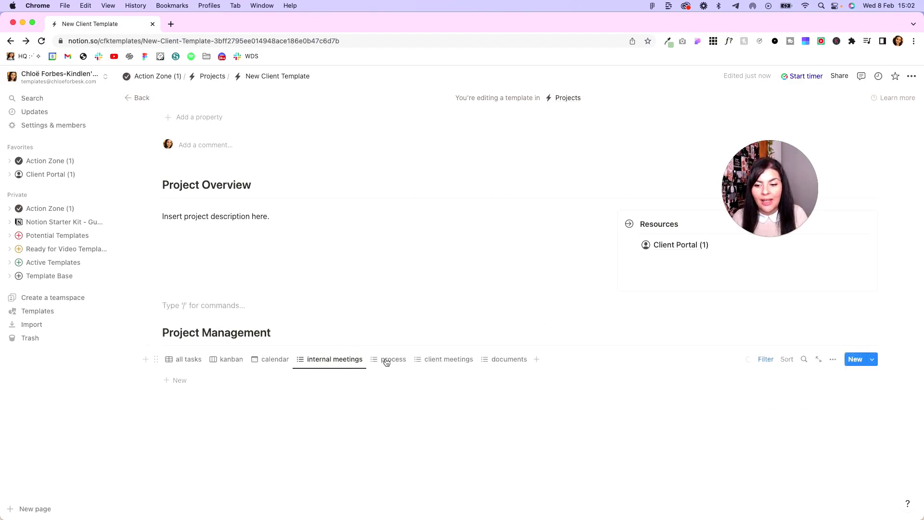
Check the client meetings and process views, previewing the Brand Strategy Assessment task in side peek.
left_click(445, 361)
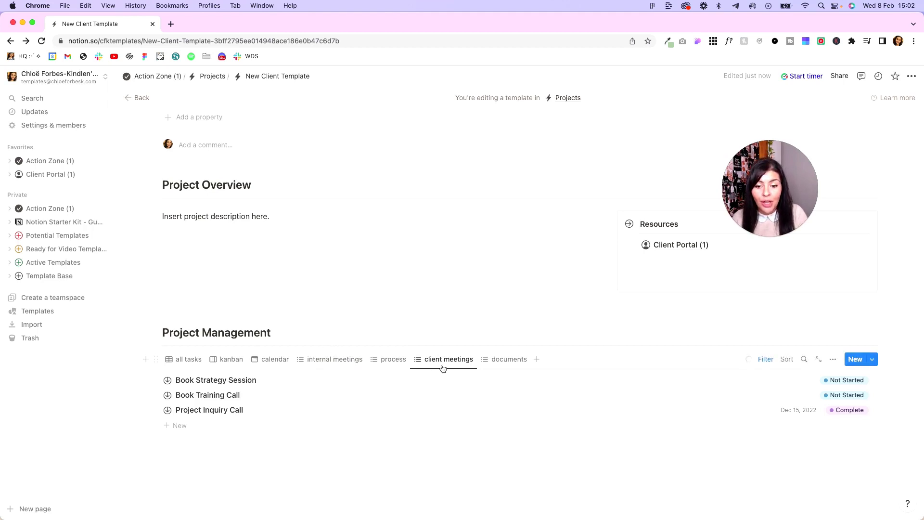
left_click(393, 364)
scroll(393, 364, "down", 3)
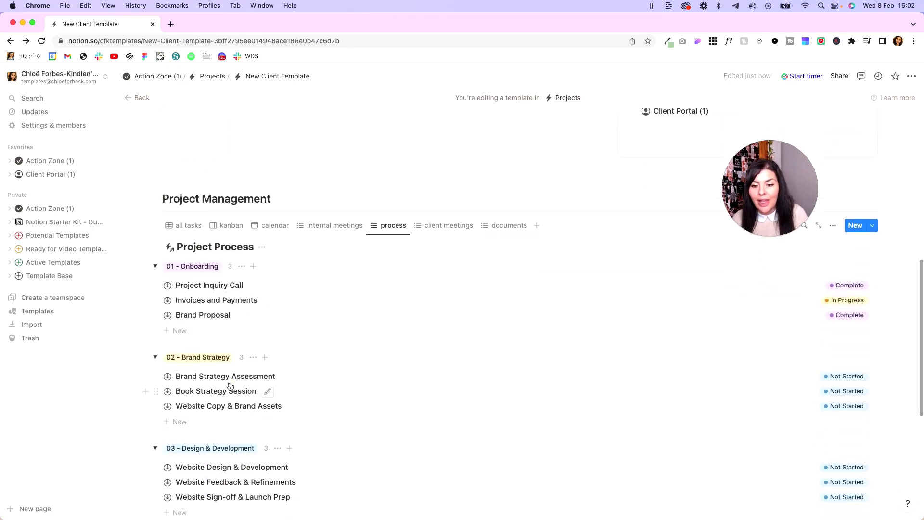
left_click(228, 376)
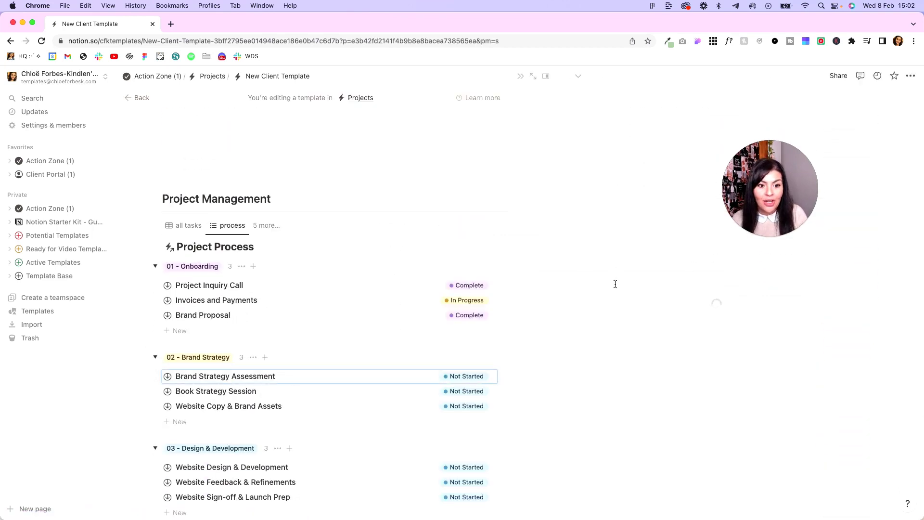
scroll(669, 421, "down", 15)
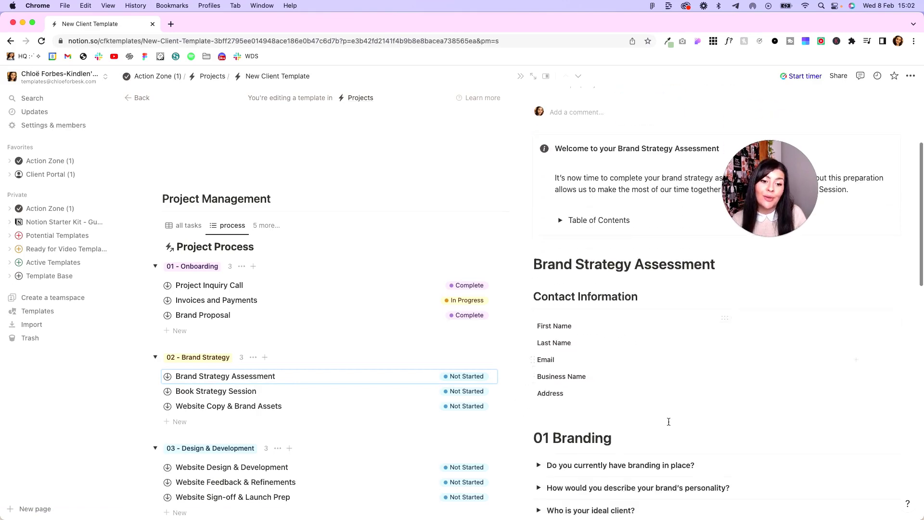
scroll(668, 421, "up", 15)
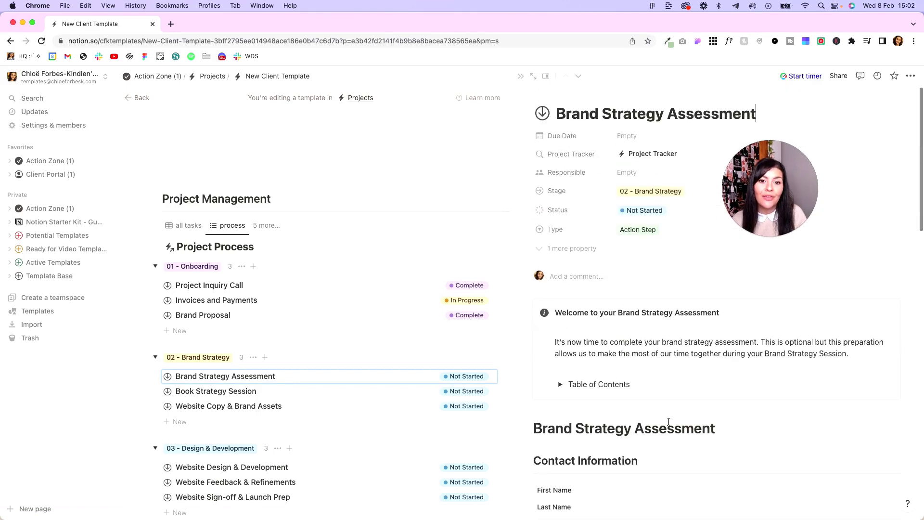
left_click(487, 324)
scroll(486, 323, "up", 3)
scroll(487, 322, "up", 6)
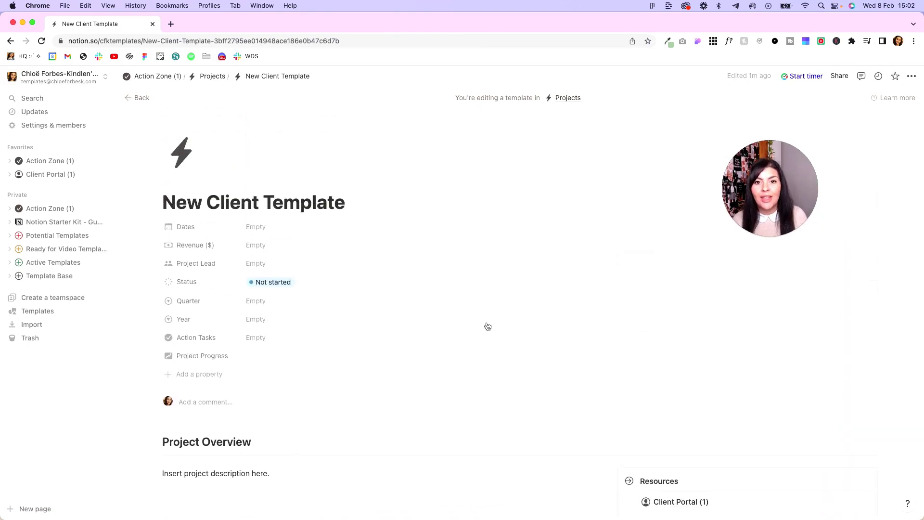
Hide the Project Process database title in the process view.
scroll(487, 327, "down", 10)
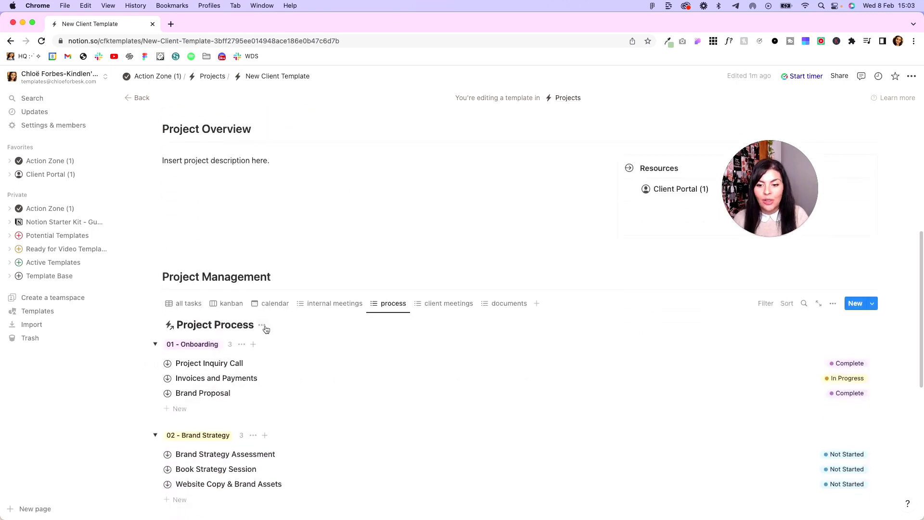
left_click(263, 327)
left_click(263, 376)
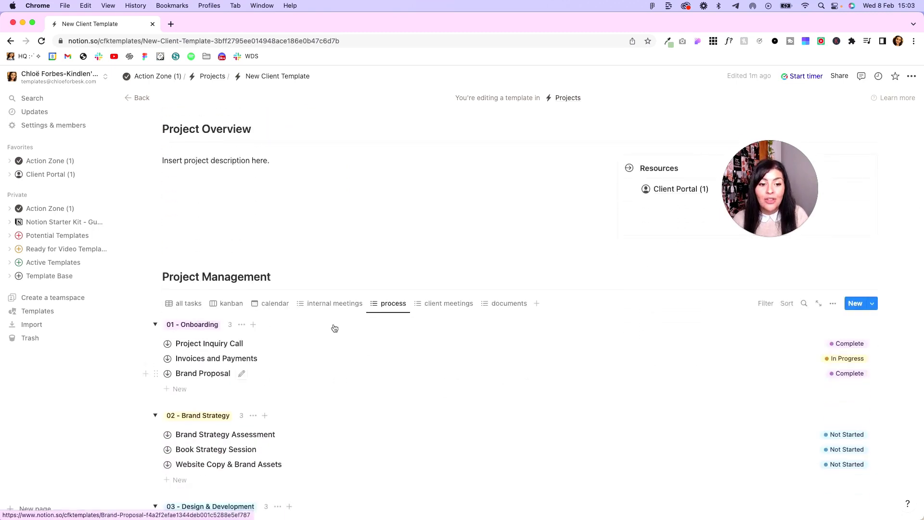
Publish the Client Portal (1) page to the web.
left_click(674, 188)
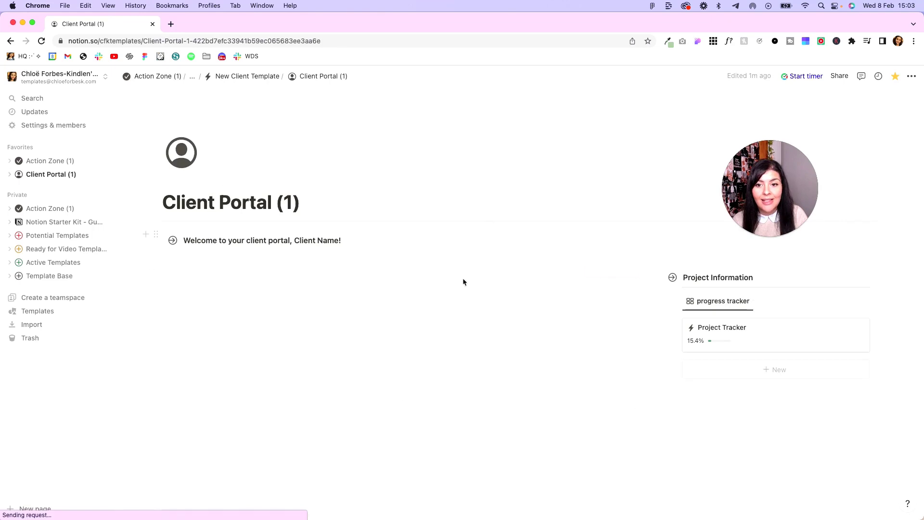
left_click(844, 81)
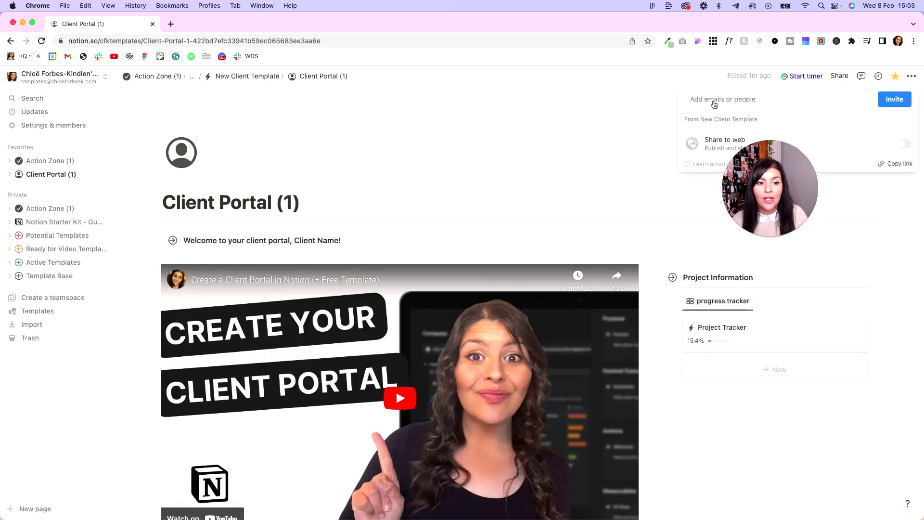
left_click(901, 146)
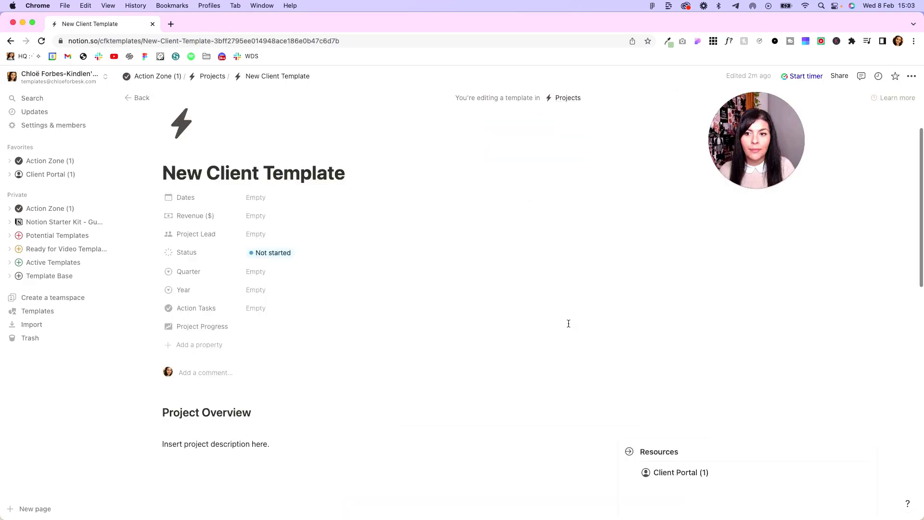
scroll(569, 323, "down", 4)
scroll(568, 323, "down", 2)
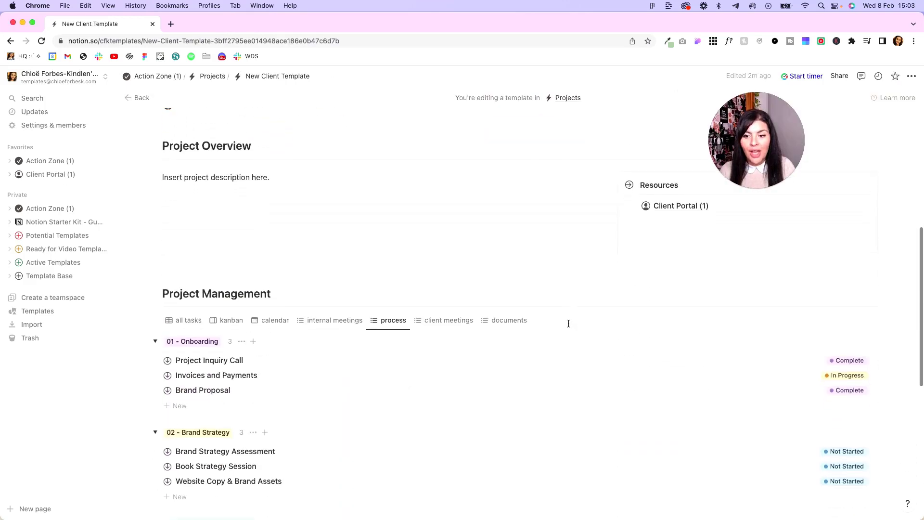
scroll(567, 322, "up", 7)
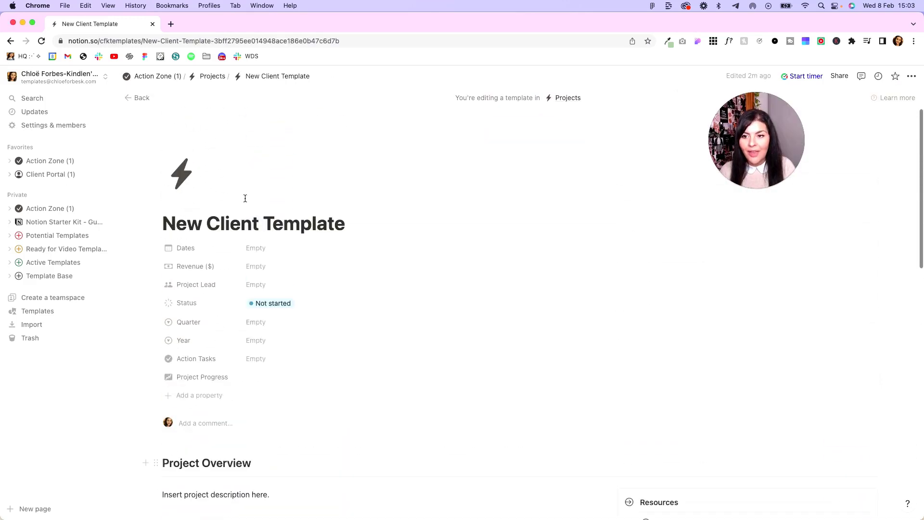
left_click(160, 77)
scroll(520, 360, "down", 6)
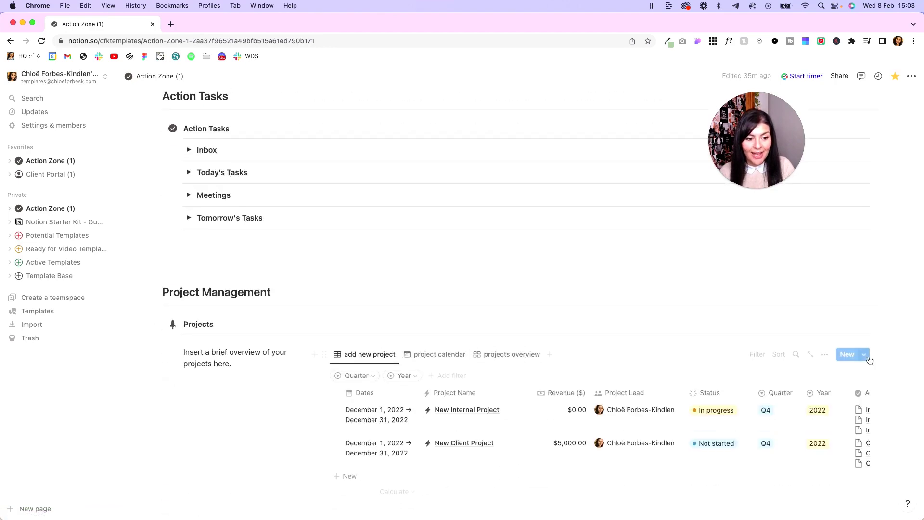
left_click(864, 354)
left_click(828, 408)
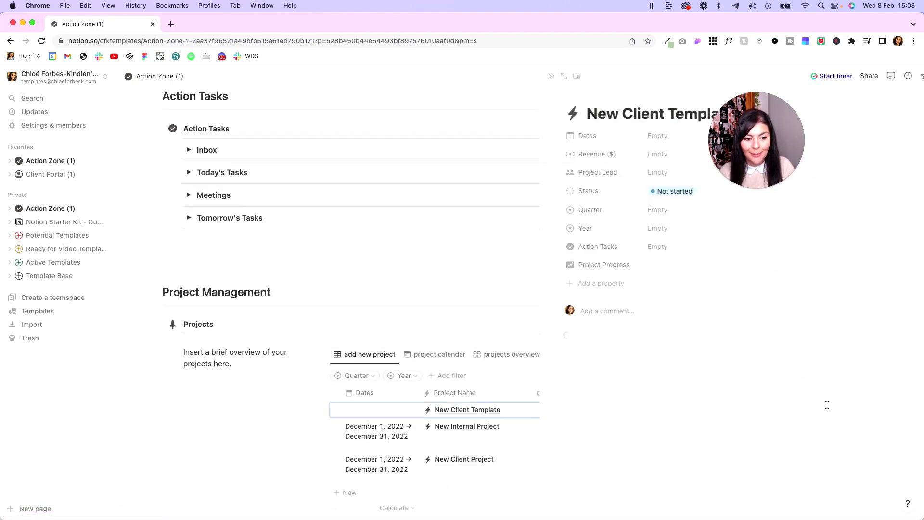
left_click(533, 77)
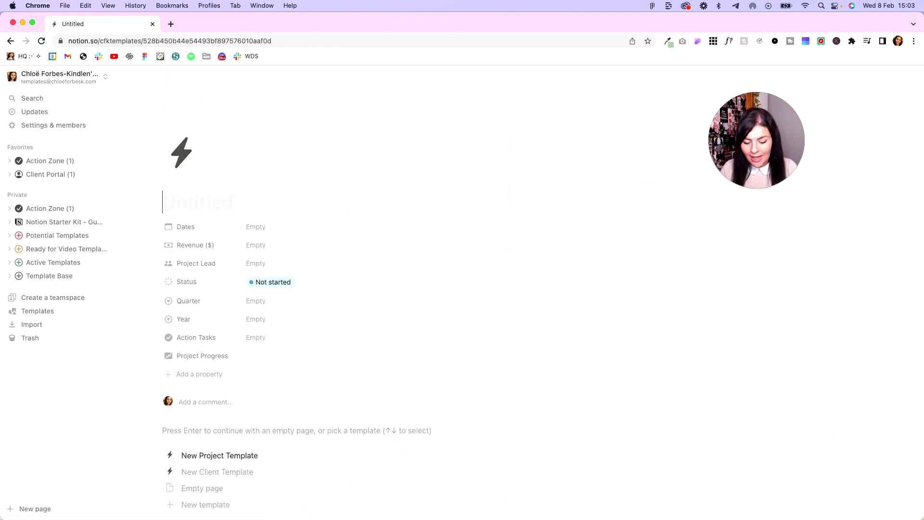
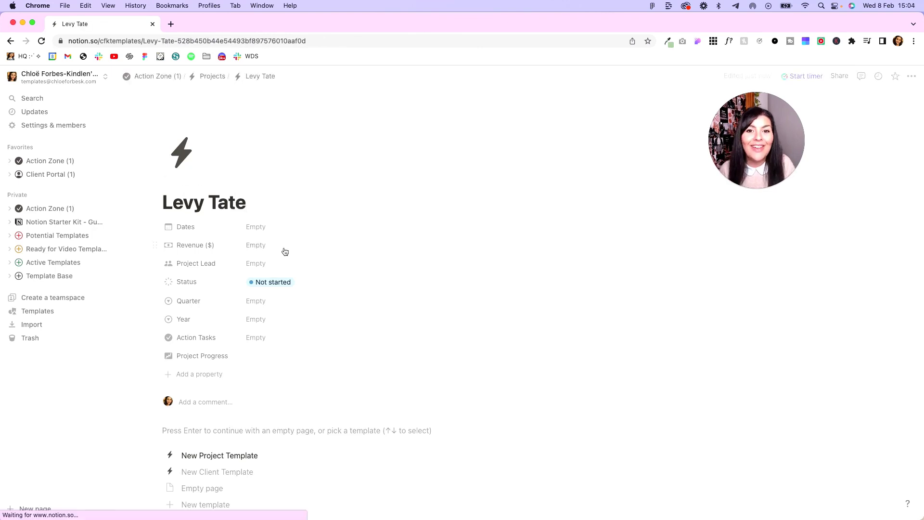
scroll(283, 249, "down", 3)
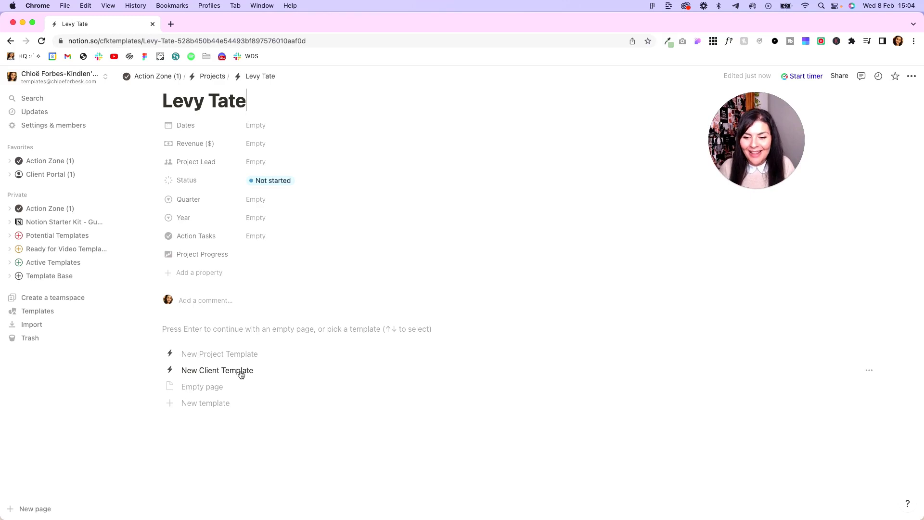
left_click(241, 372)
scroll(450, 313, "down", 6)
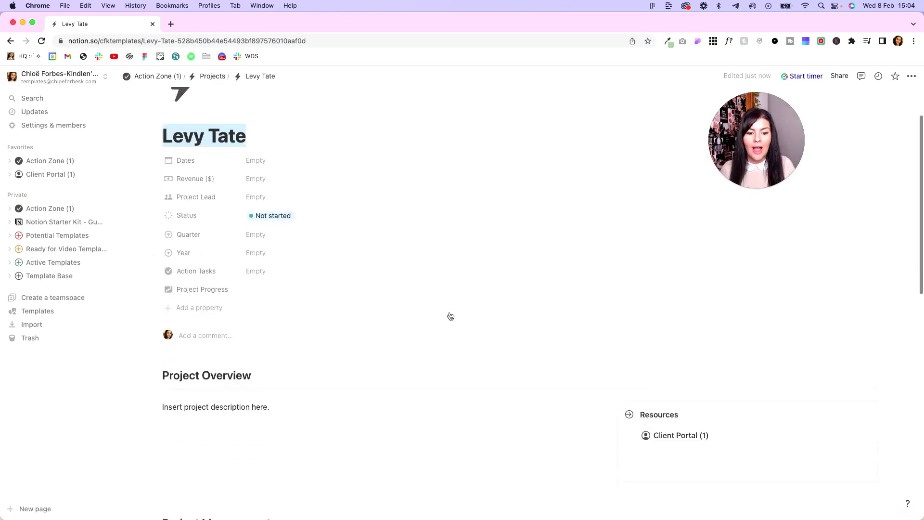
scroll(449, 311, "up", 2)
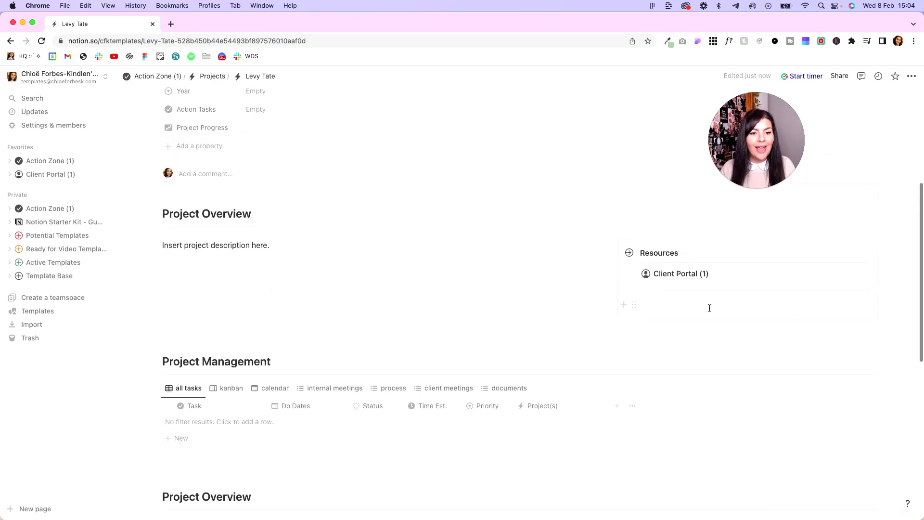
scroll(575, 408, "down", 3)
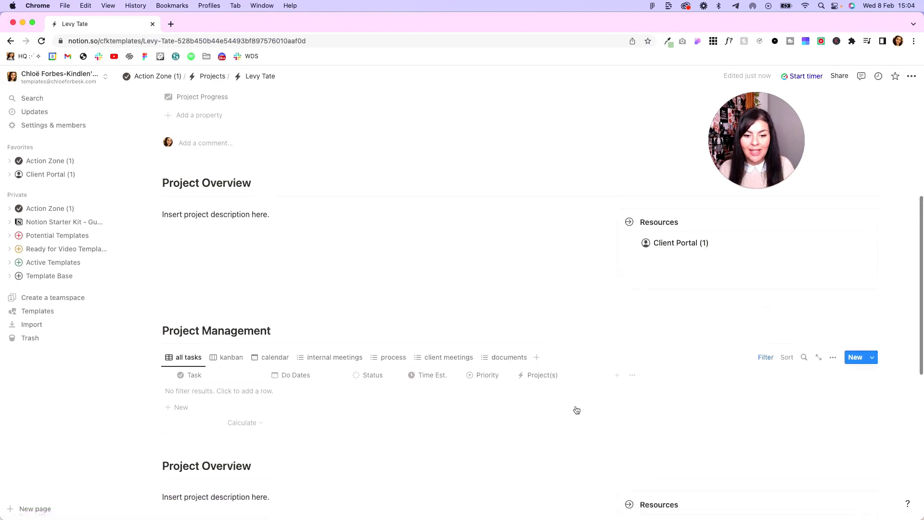
left_click(440, 326)
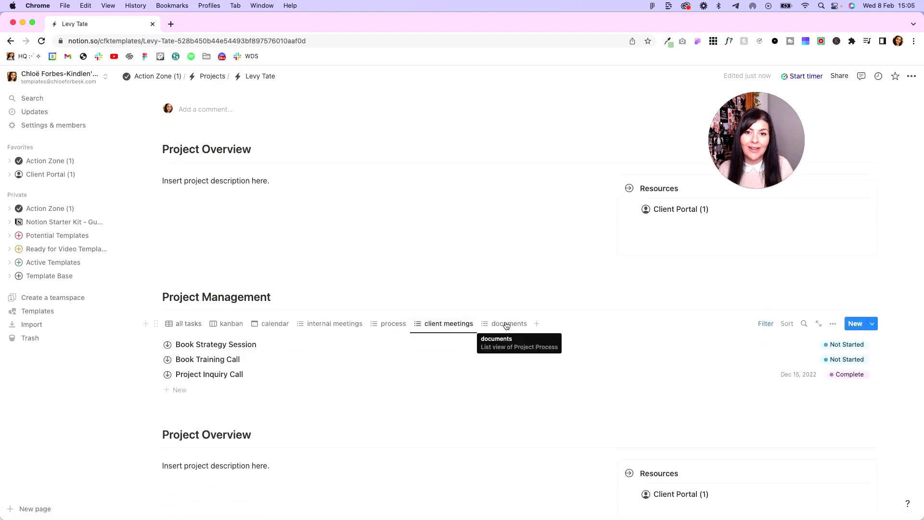
scroll(506, 325, "up", 3)
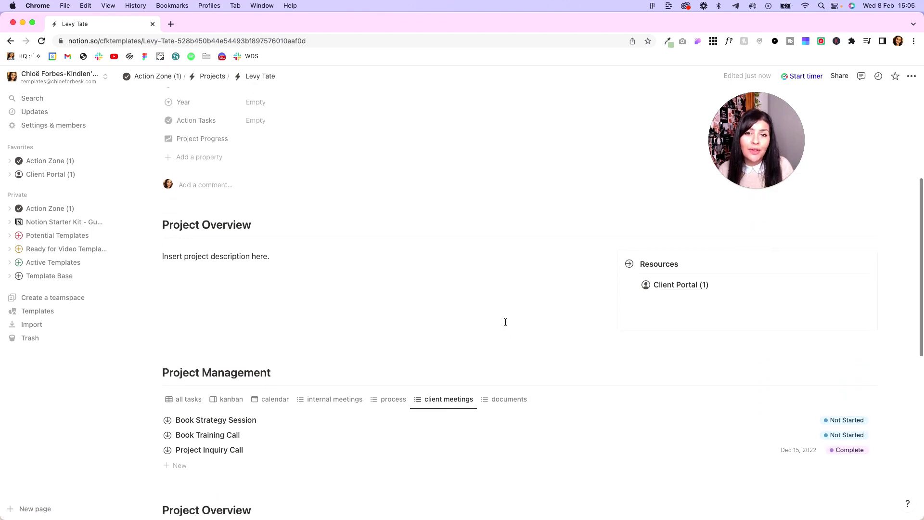
scroll(506, 322, "up", 1)
scroll(527, 330, "up", 2)
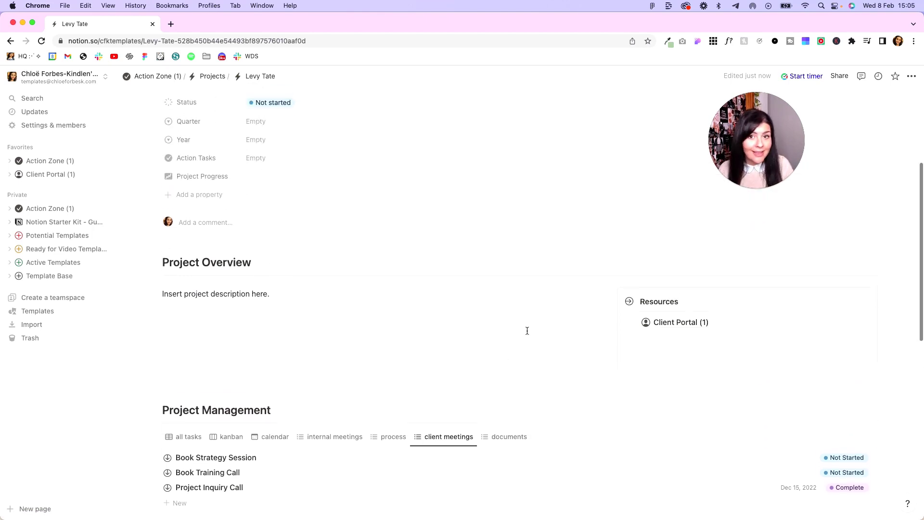
left_click(687, 336)
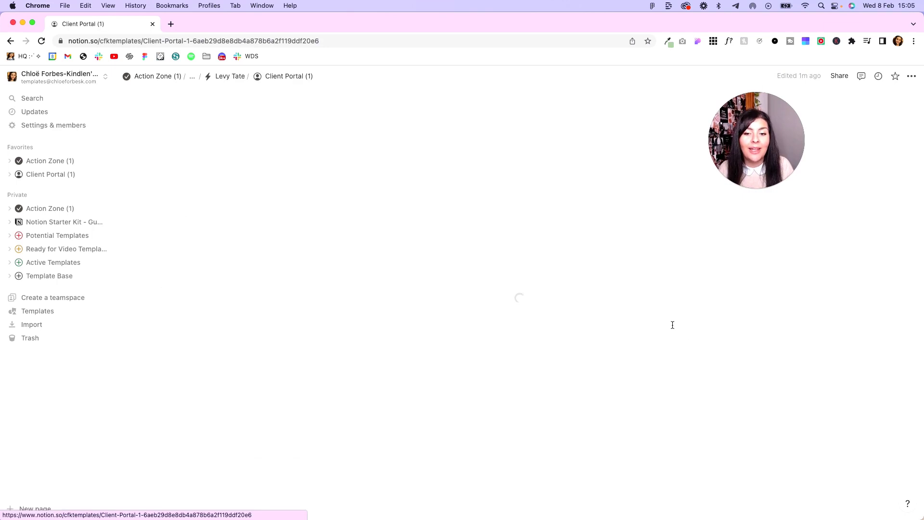
scroll(536, 287, "down", 3)
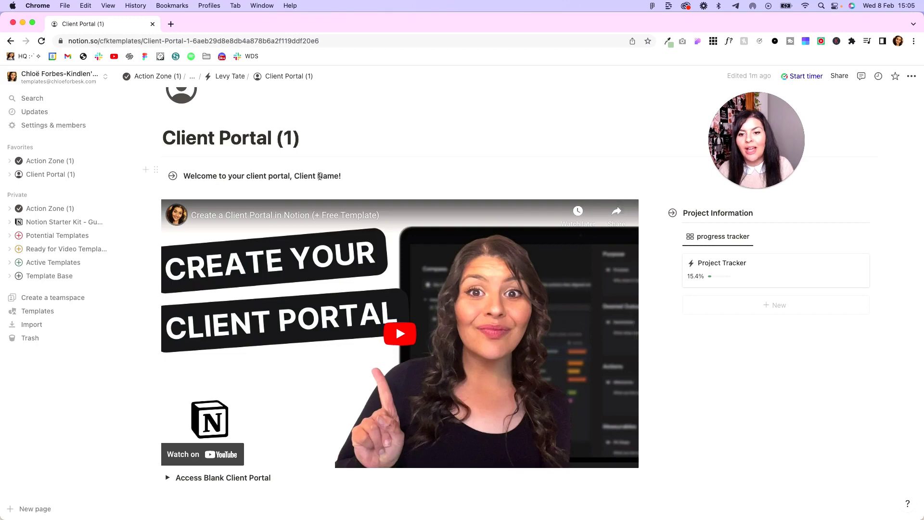
scroll(259, 308, "down", 5)
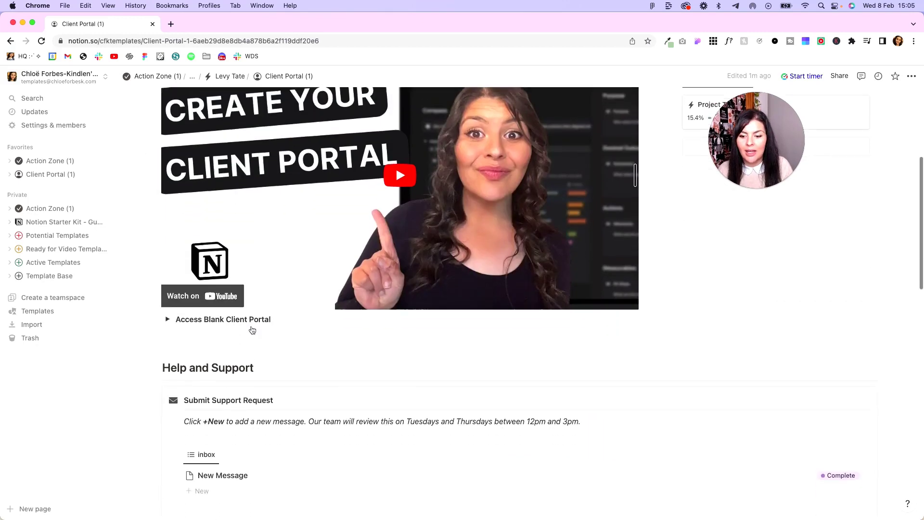
left_click(167, 314)
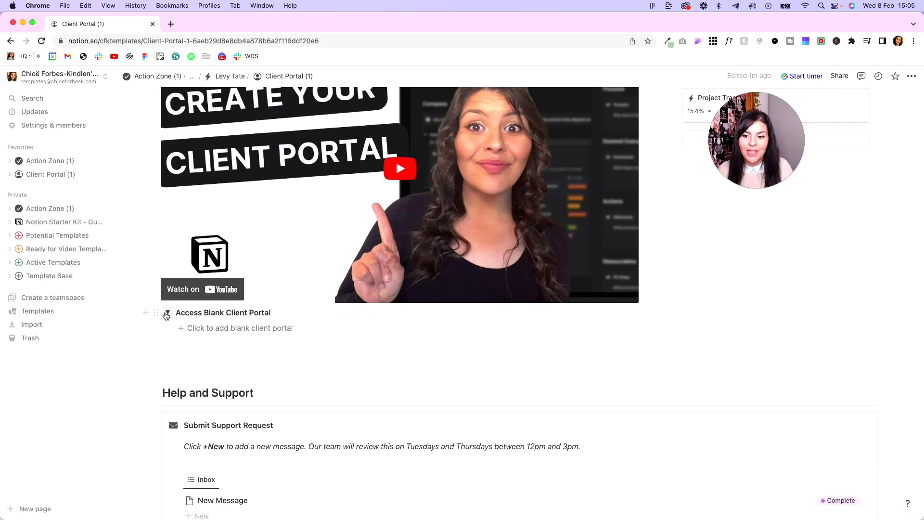
left_click(167, 315)
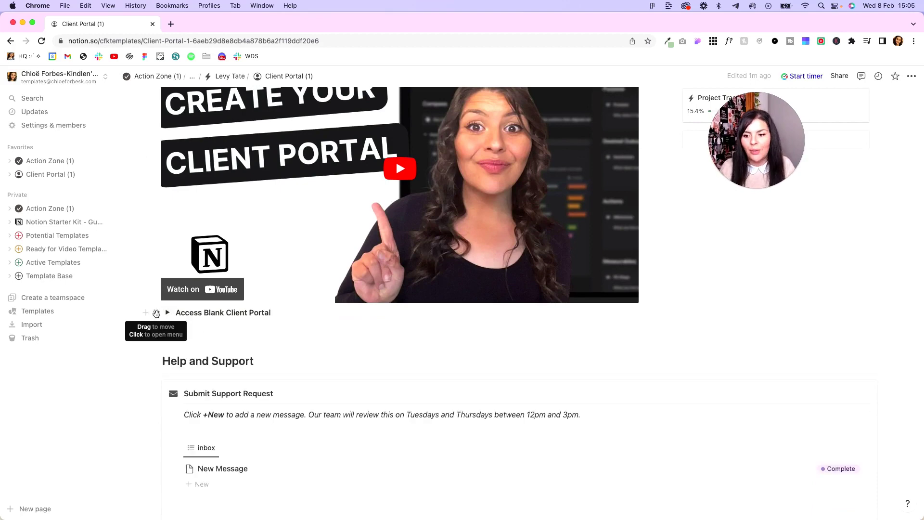
left_click(157, 313)
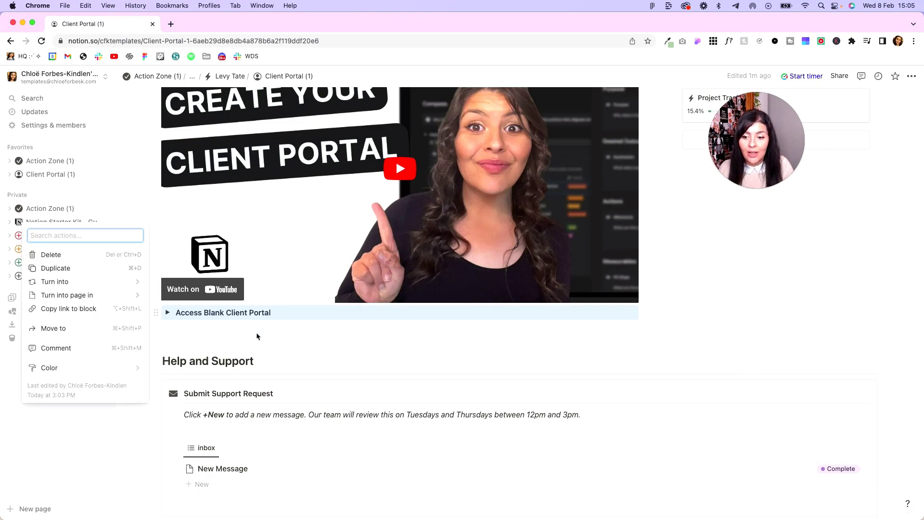
key("Escape")
left_click(243, 336)
type("/l")
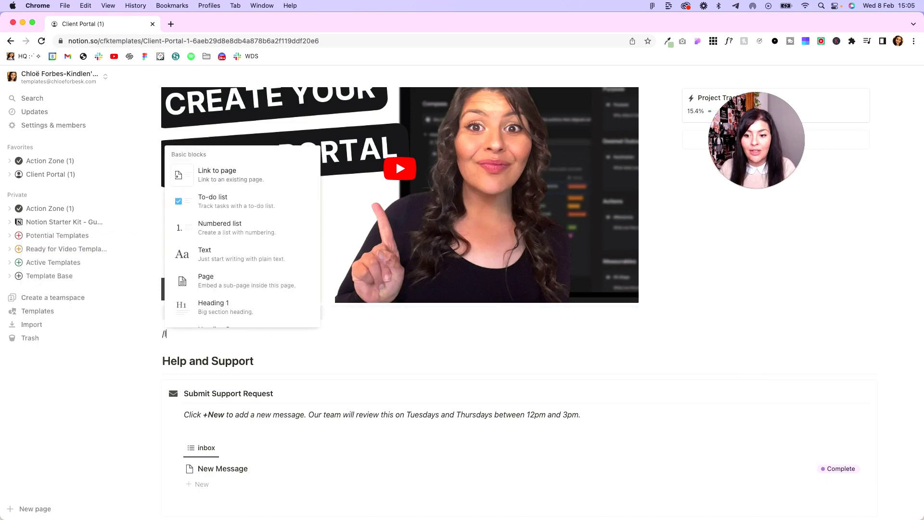
type("oom")
left_click(268, 314)
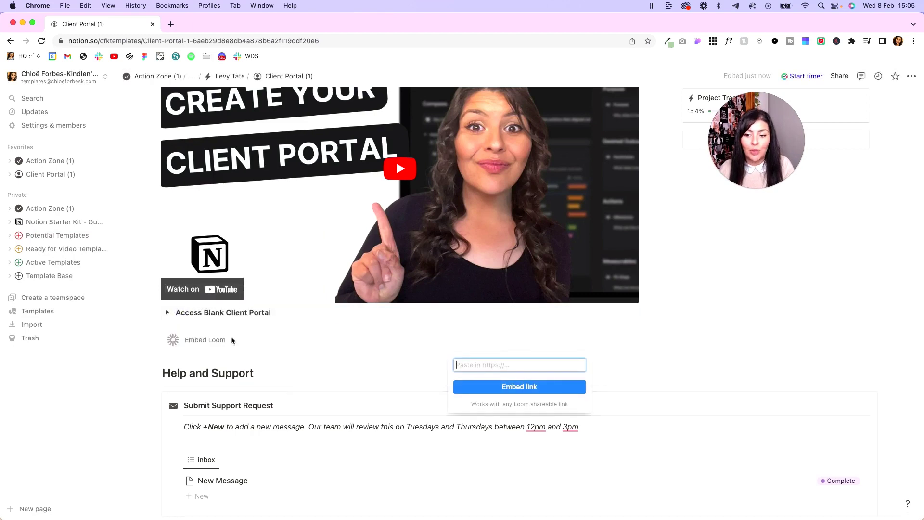
key("Escape")
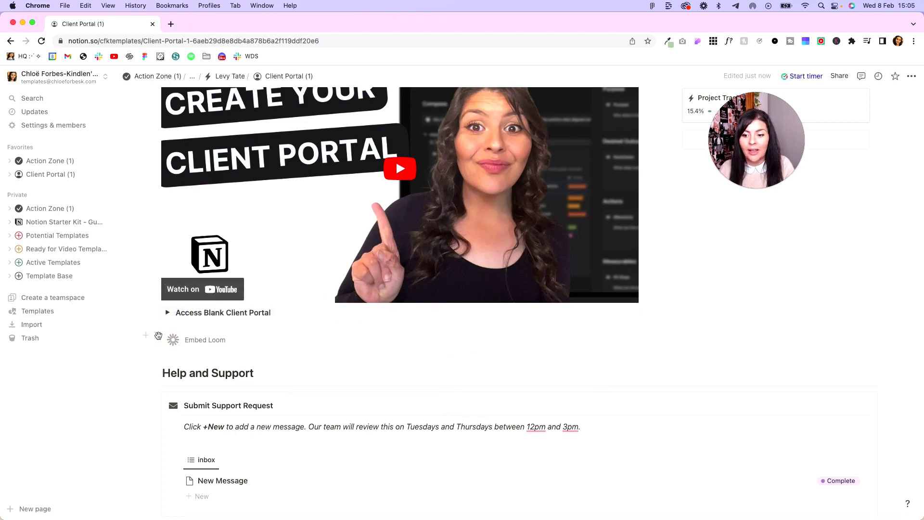
left_click(155, 335)
left_click(98, 271)
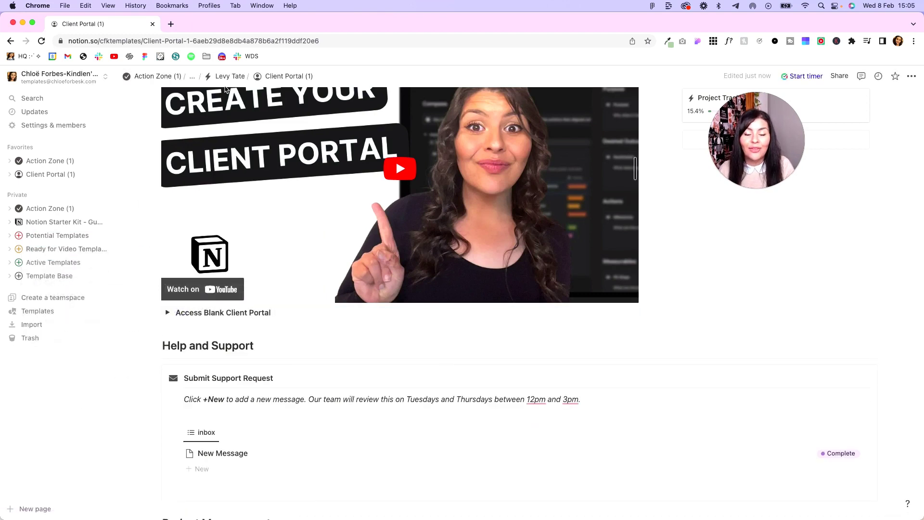